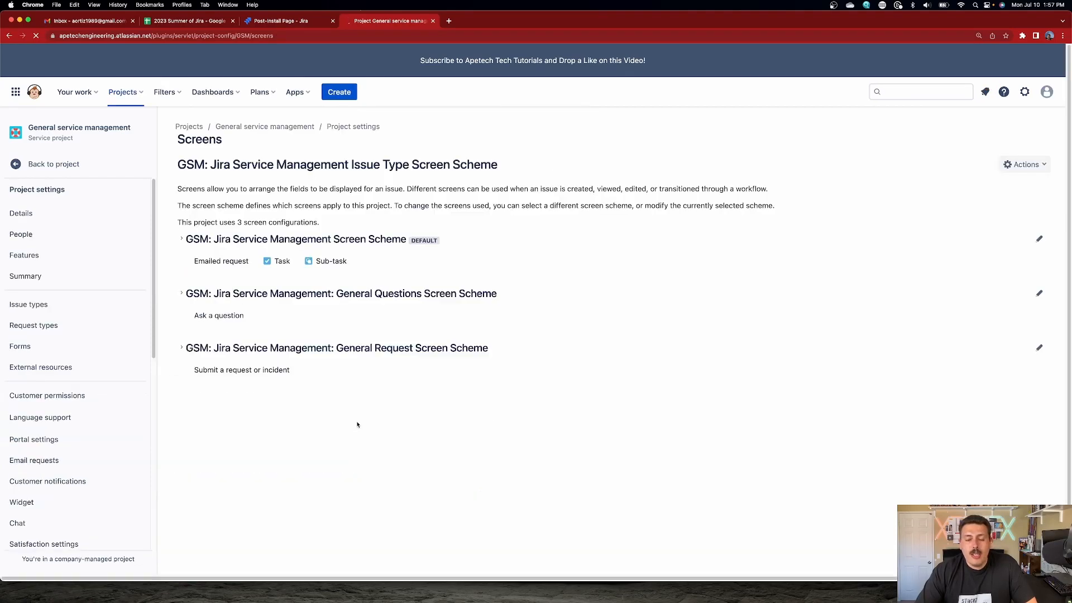
# - Expand the default Jira Service Management screen scheme and open its Create issue screen to check which fields it includes
pyautogui.click(180, 241)
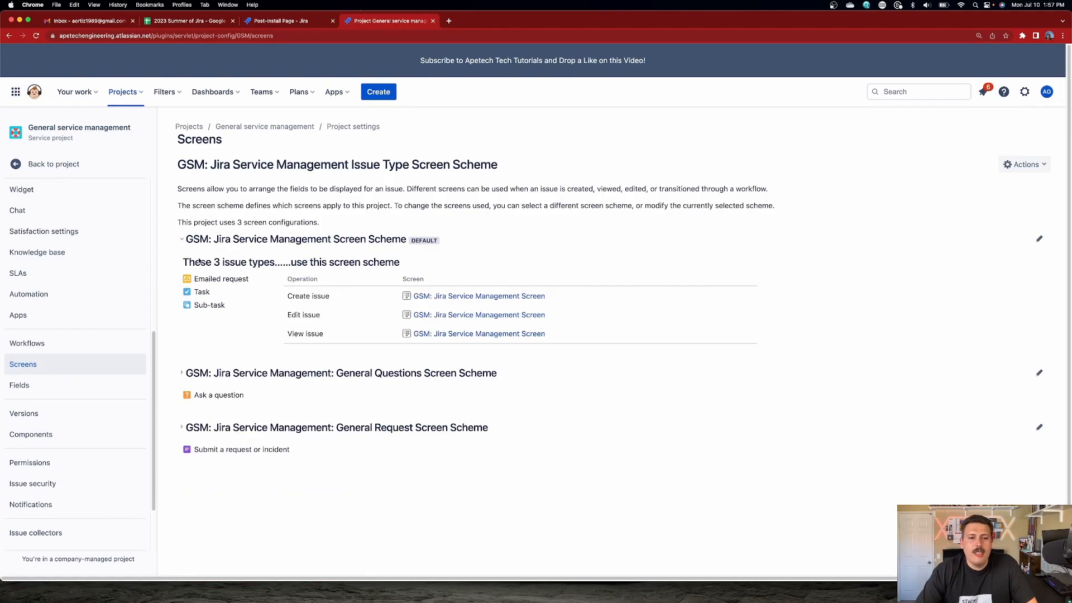
pyautogui.click(490, 298)
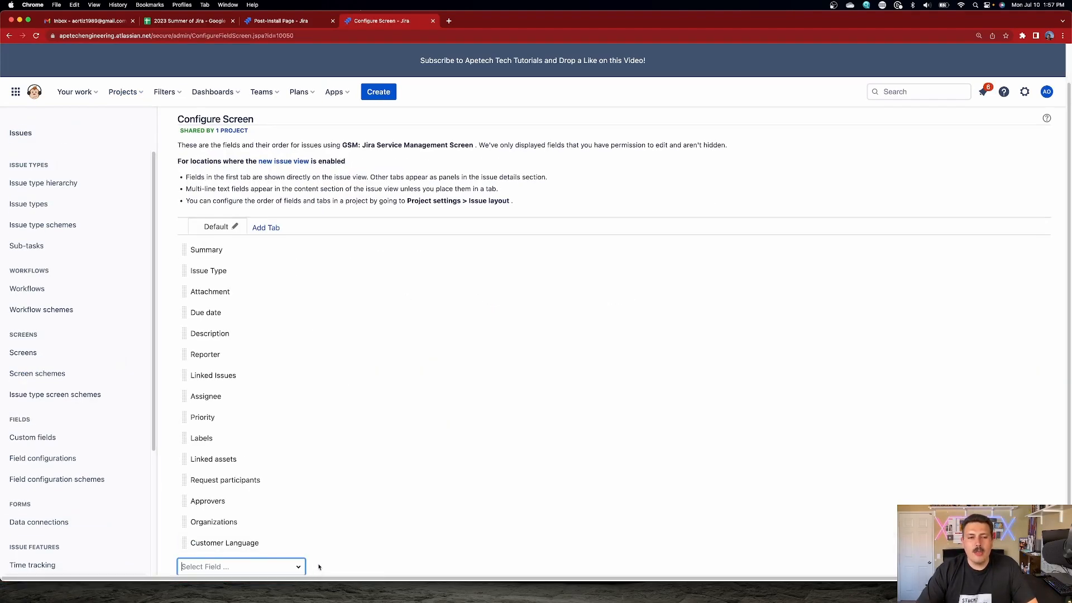
# - Open the Demo service project's customer portal and take its address over to an incognito window
pyautogui.click(136, 99)
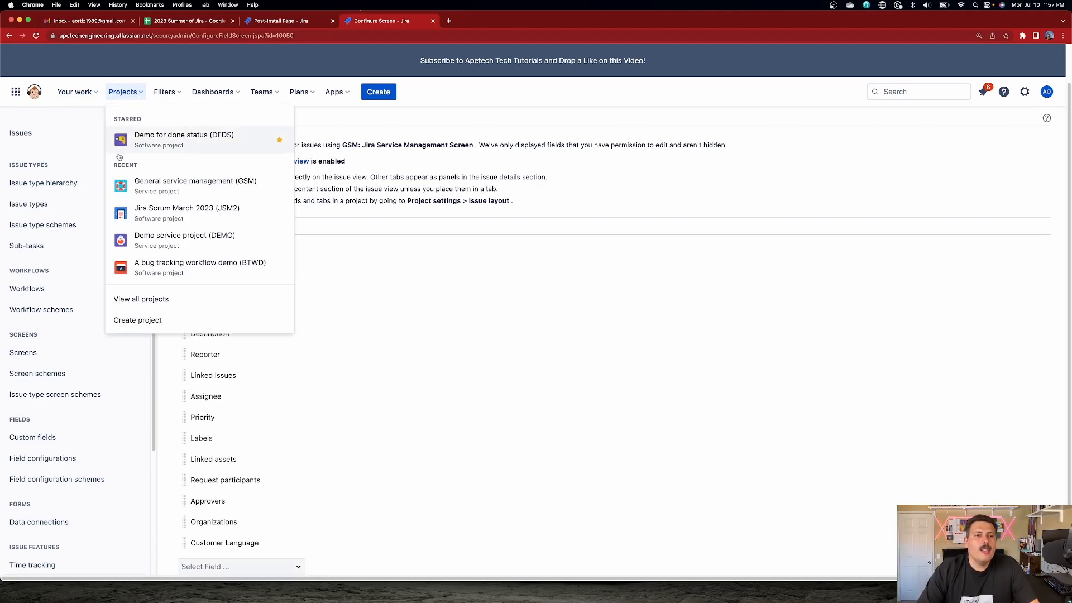
pyautogui.click(144, 209)
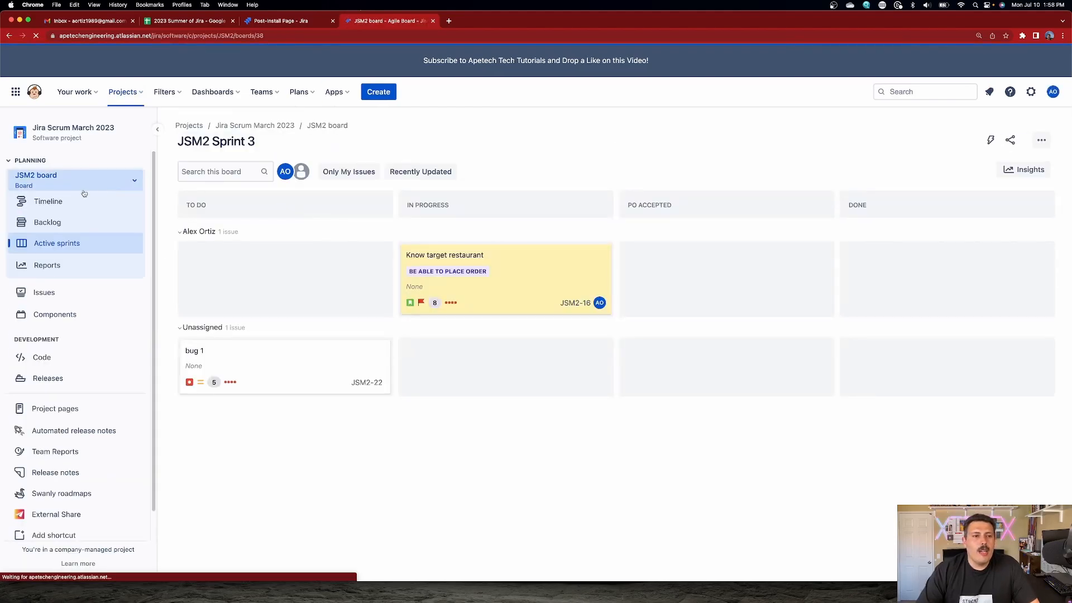
pyautogui.click(125, 93)
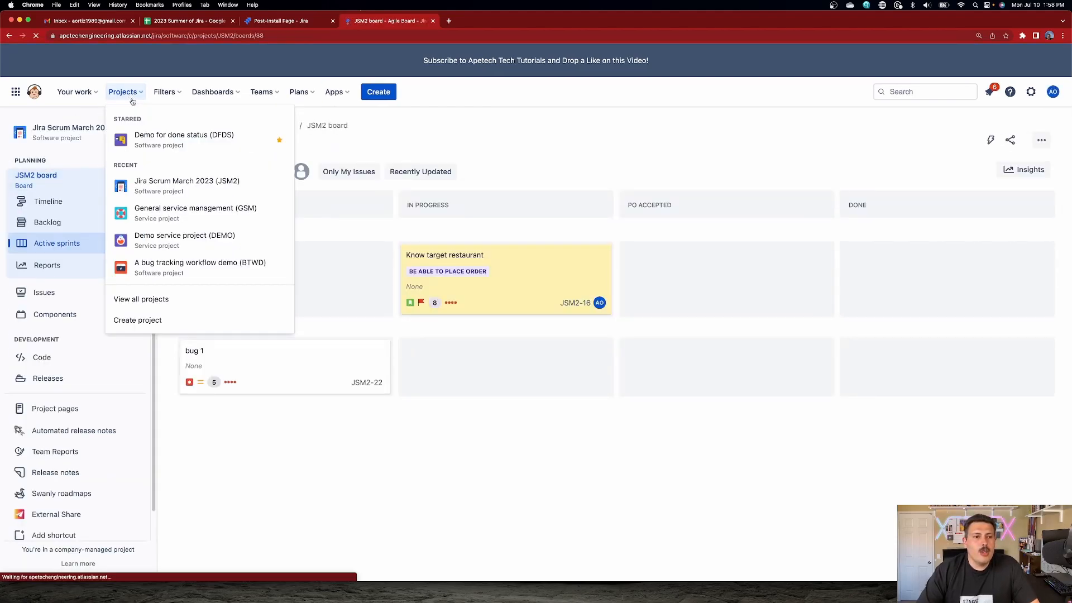
pyautogui.click(193, 223)
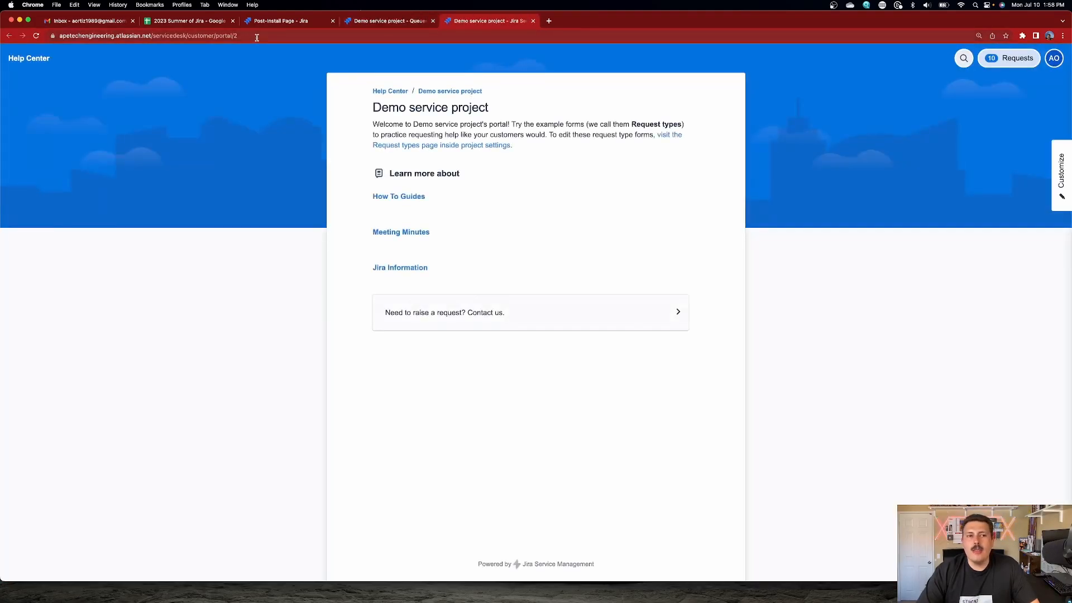
pyautogui.click(257, 37)
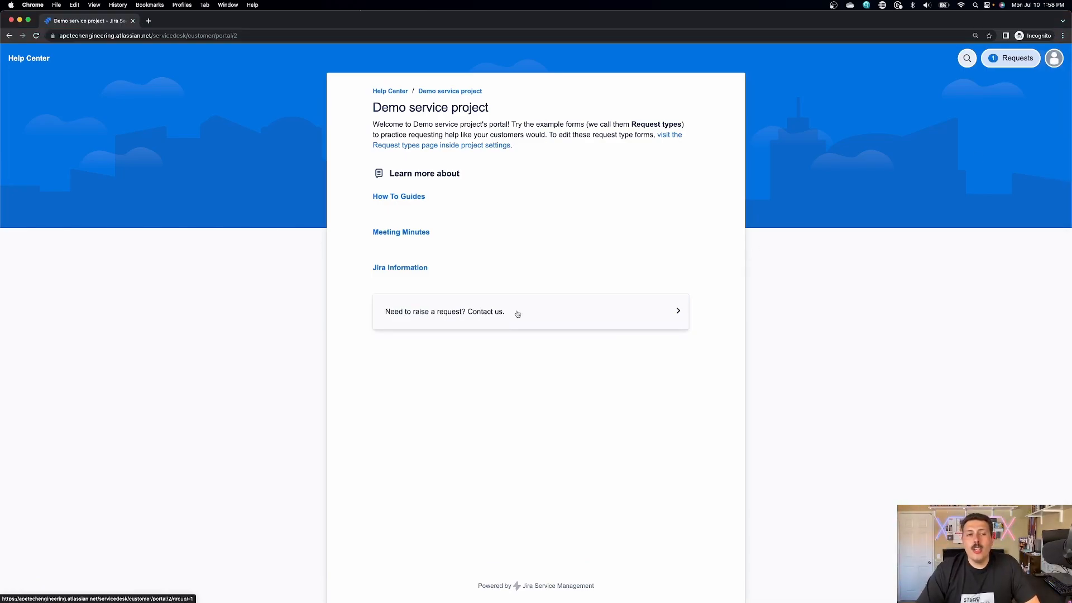
# - Start a General Jira Help request from the portal and enter "necessito ayuda con mi telephono" as what is needed
pyautogui.click(417, 316)
pyautogui.click(401, 202)
pyautogui.click(406, 242)
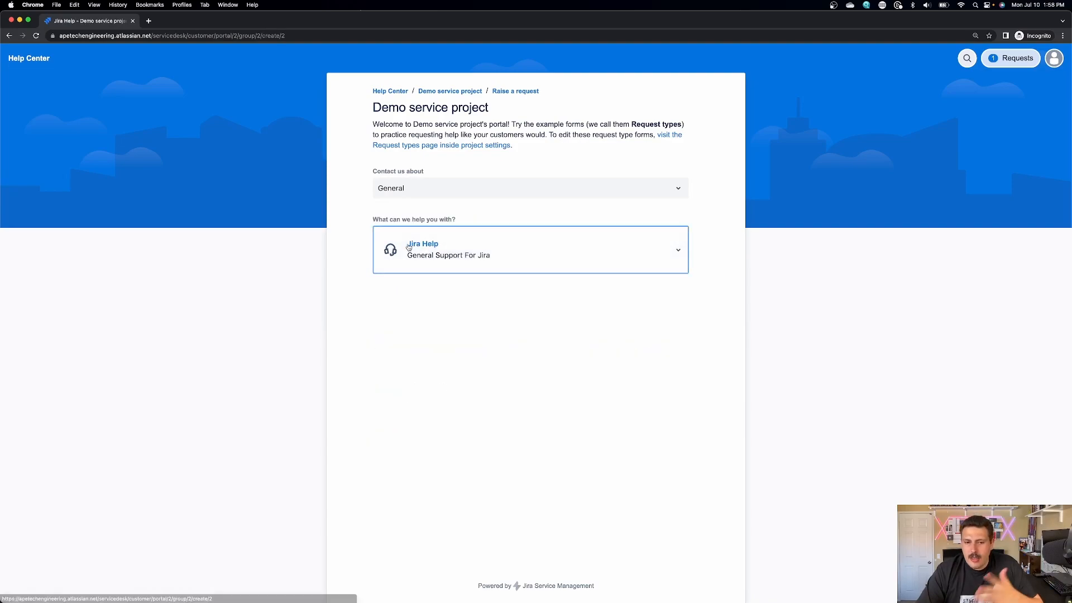
pyautogui.click(440, 311)
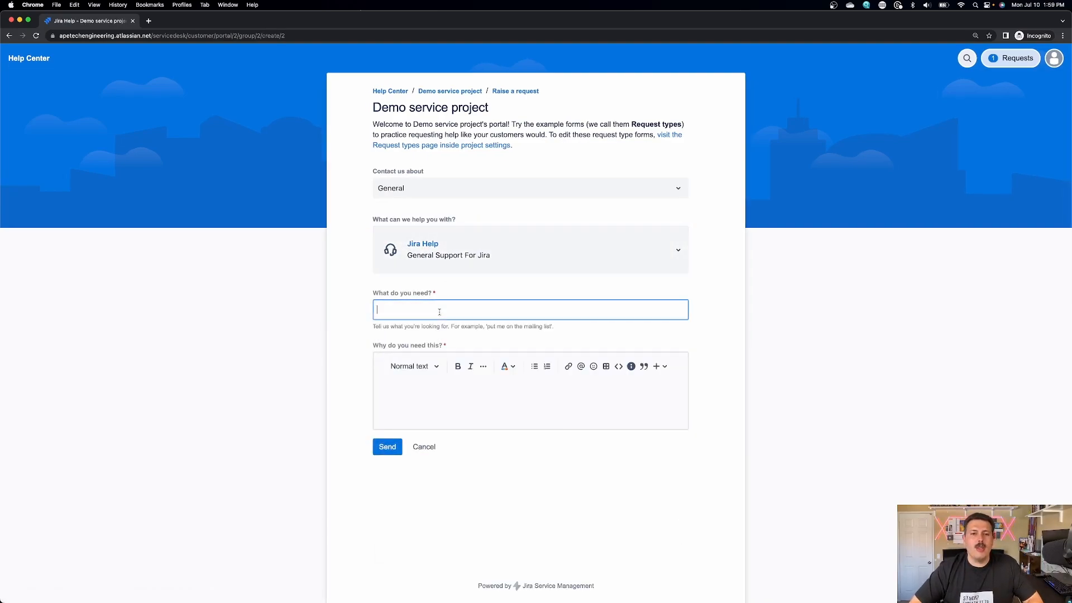
pyautogui.write('nece')
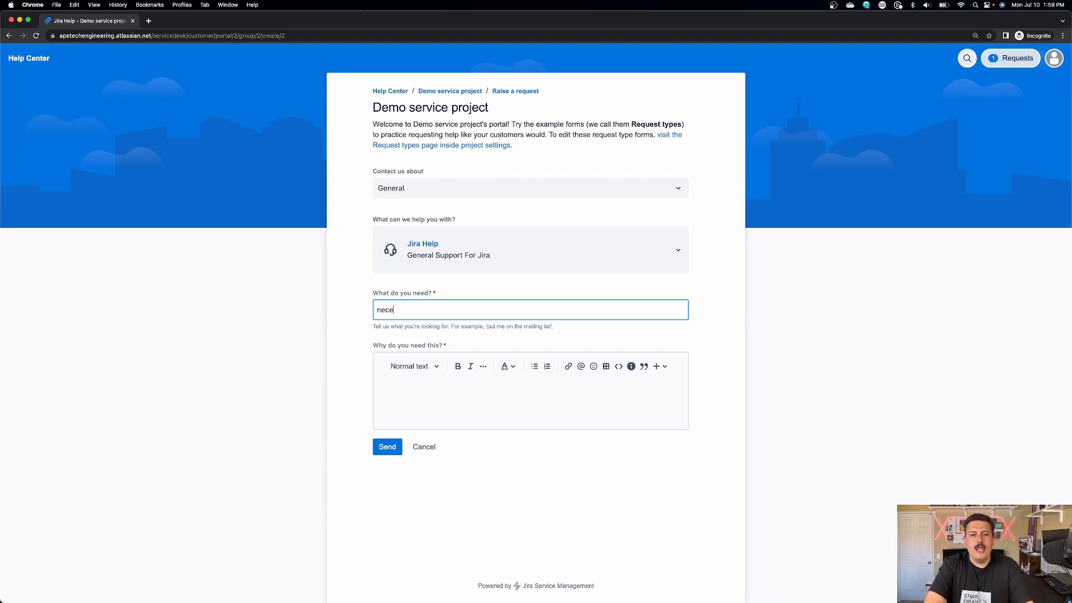
pyautogui.write('ssito ayudacon my ')
pyautogui.write('telephono')
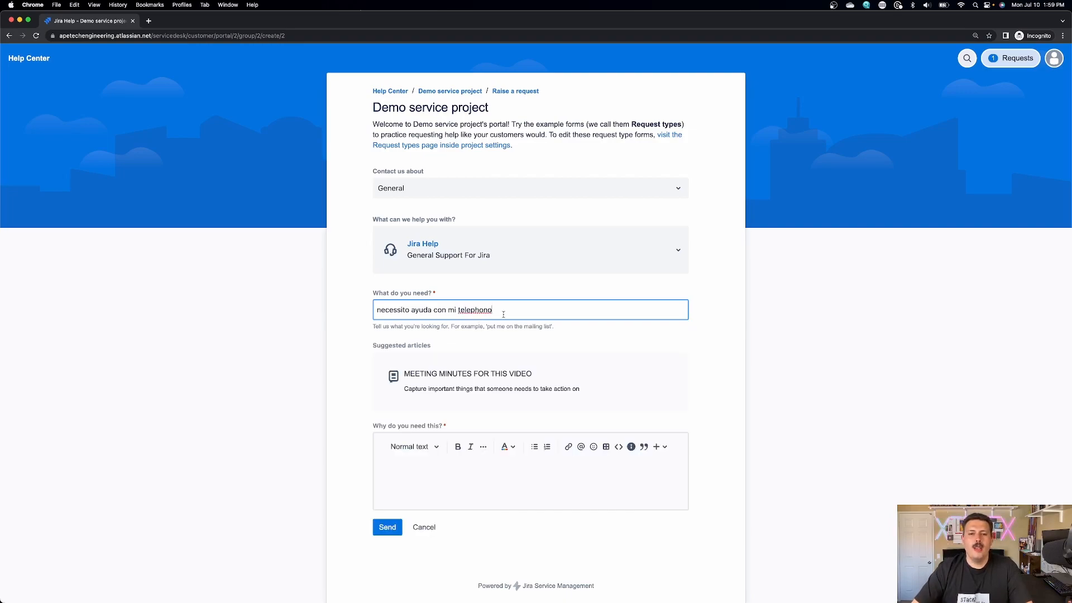
# - Copy the summary into the reason field, append "no sirve" and send the request
pyautogui.moveTo(492, 309); pyautogui.dragTo(359, 304)
pyautogui.press('super+c')
pyautogui.click(438, 475)
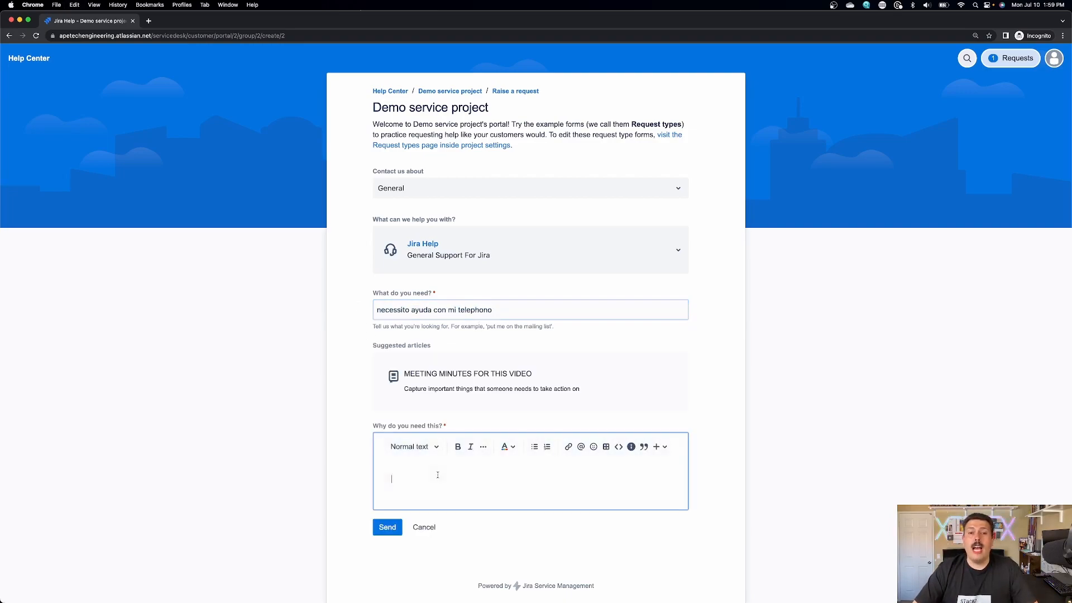
pyautogui.press('super+v')
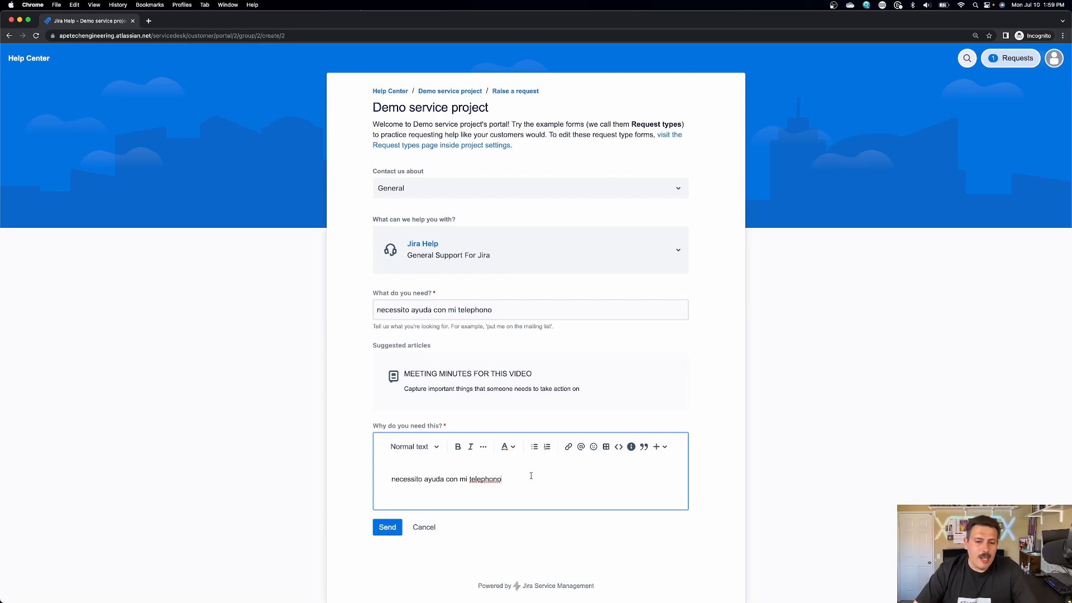
pyautogui.write('no sirve')
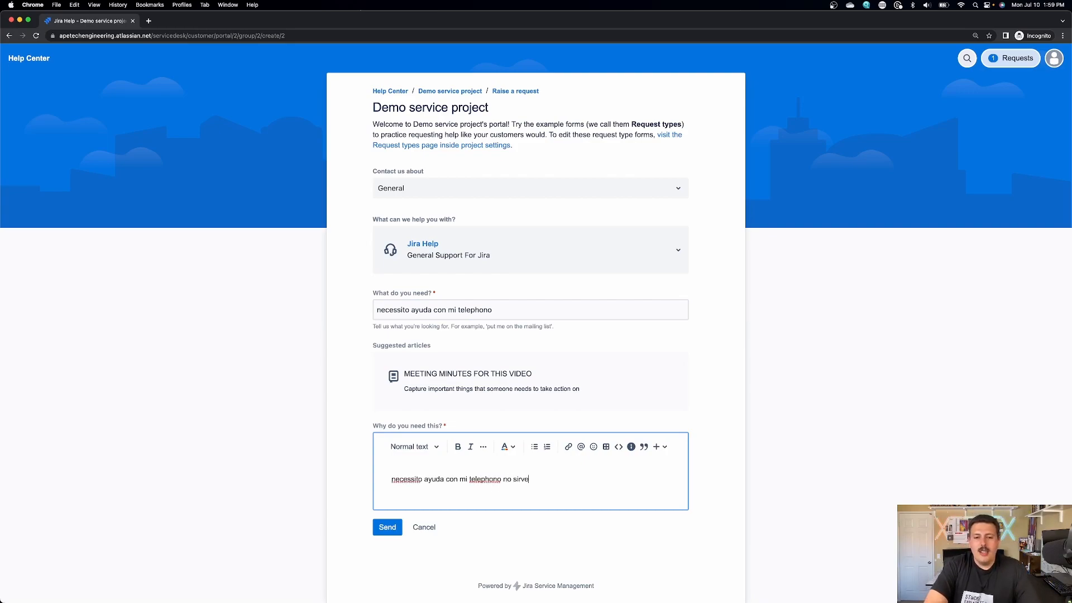
pyautogui.click(393, 534)
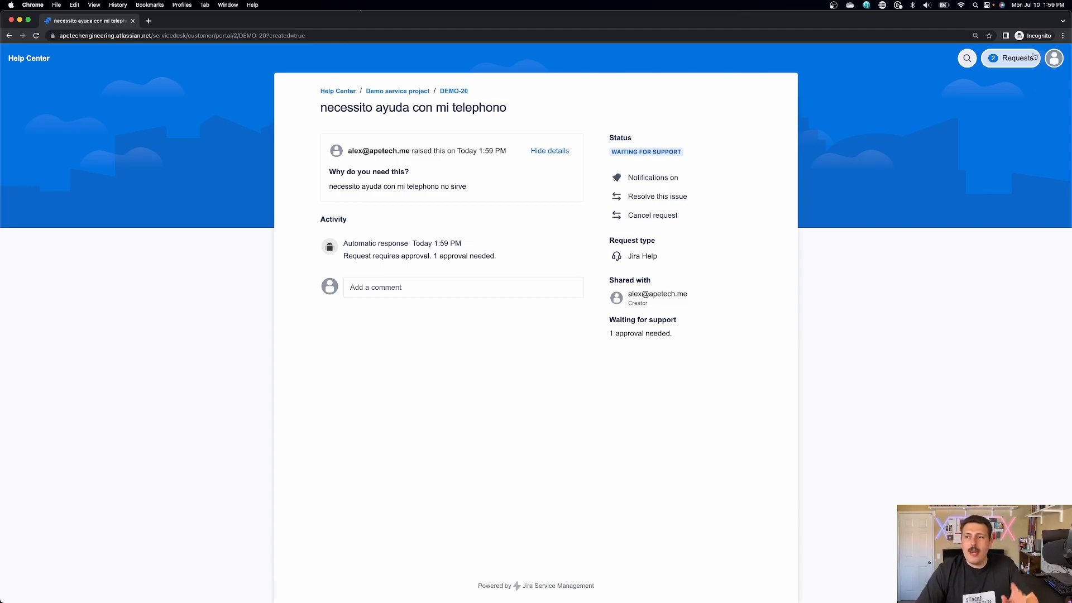
# - Return to the agent window, close the portal page, refresh the All open queue and open the "necessito ayuda con mi telephono" request
pyautogui.moveTo(862, 25); pyautogui.dragTo(864, 82)
pyautogui.click(641, 22)
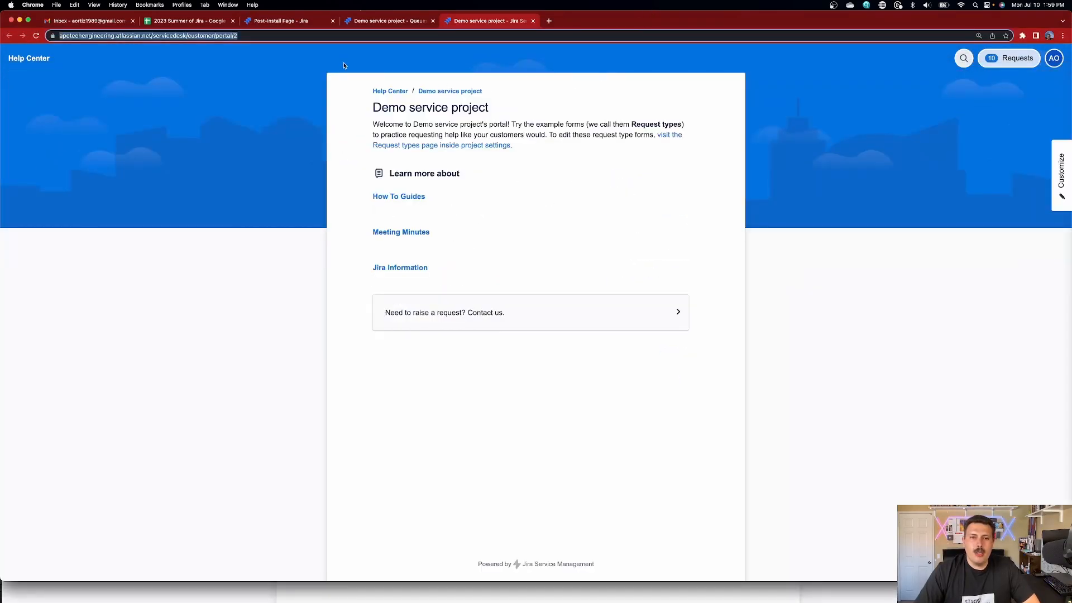
pyautogui.click(533, 20)
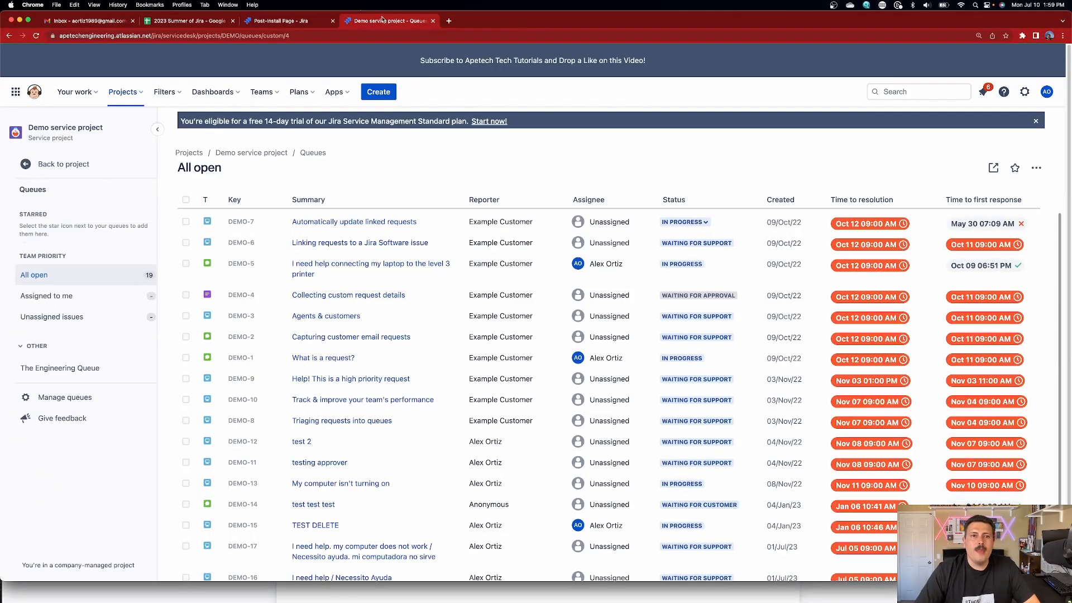
pyautogui.click(37, 37)
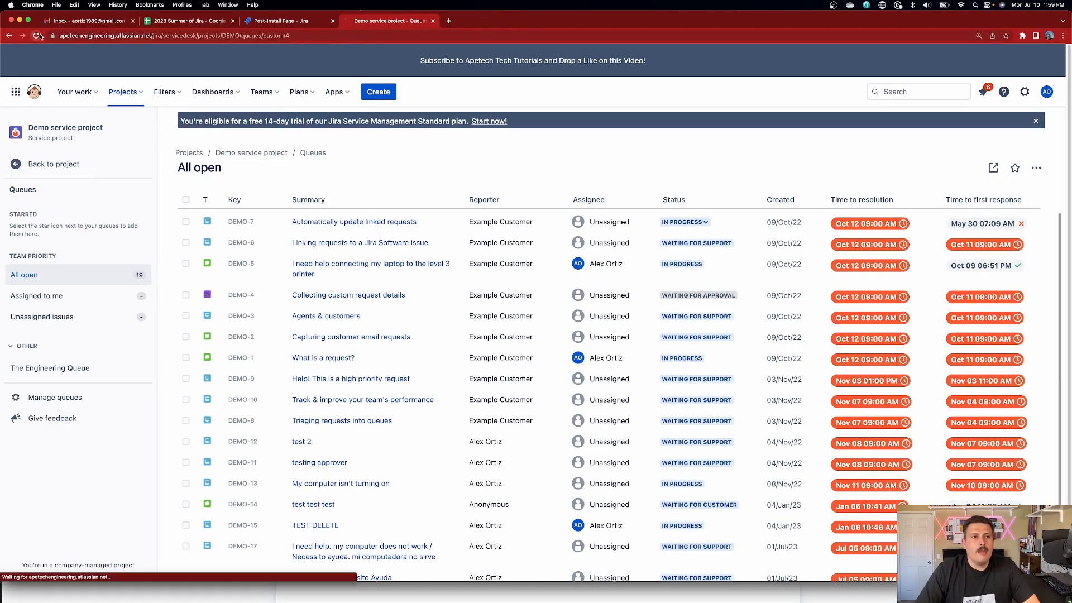
pyautogui.scroll(-2, 289, 355)
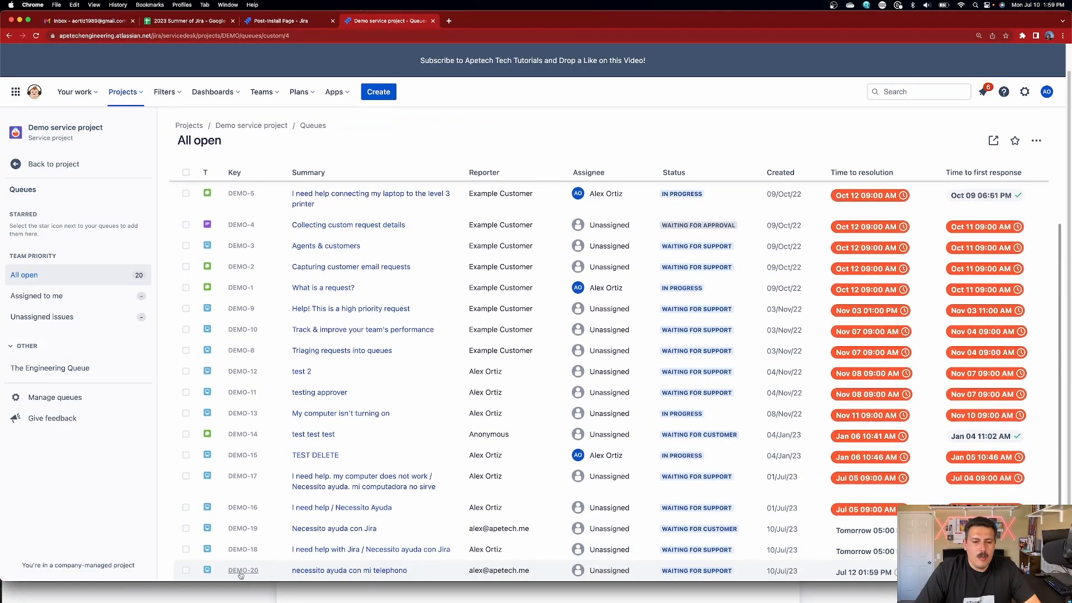
pyautogui.click(350, 571)
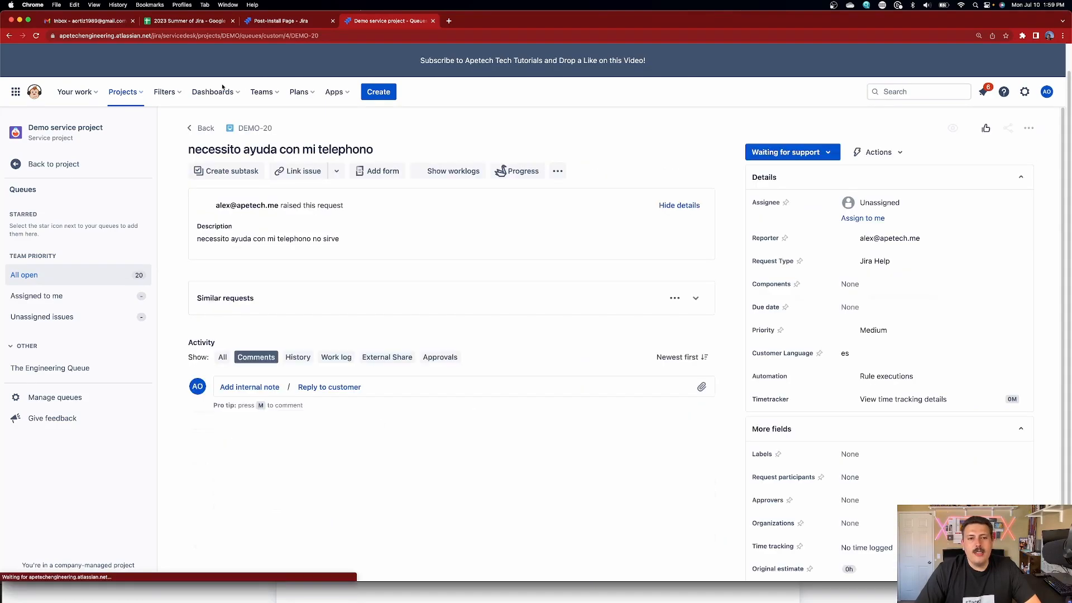
# - Compare the request's Spanish summary with the translated summary and description in the internal note
pyautogui.moveTo(189, 150); pyautogui.dragTo(383, 148)
pyautogui.scroll(-1, 212, 514)
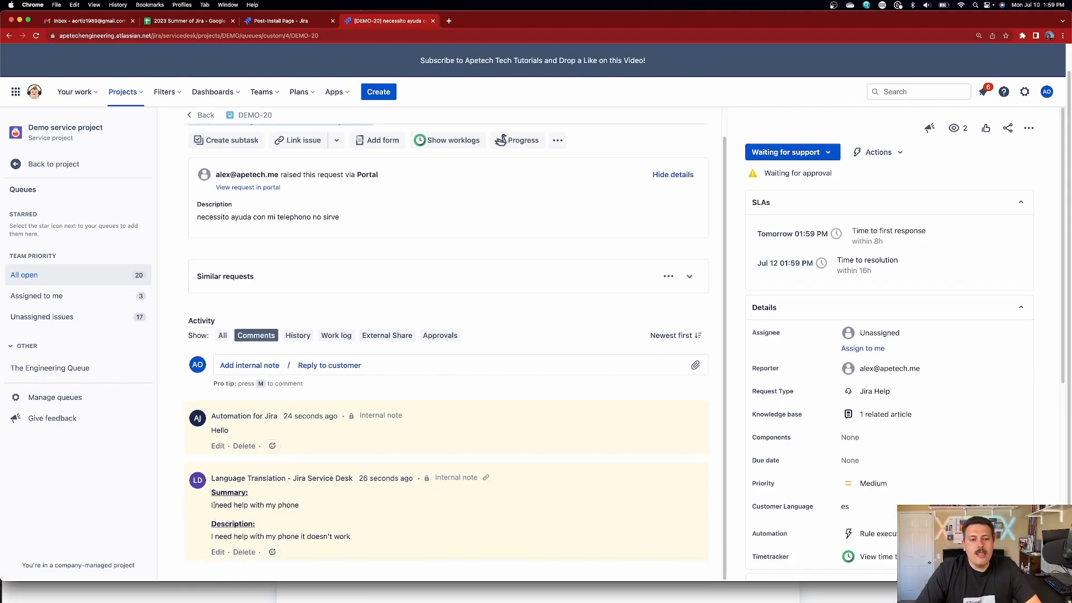
pyautogui.click(211, 506)
pyautogui.moveTo(301, 507); pyautogui.dragTo(211, 507)
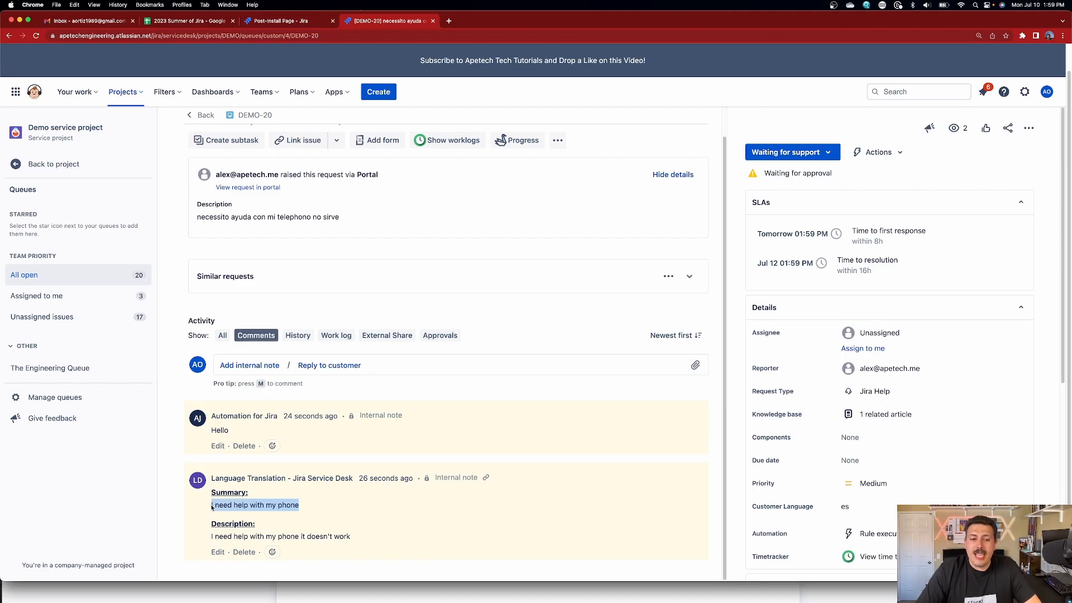
pyautogui.moveTo(213, 537); pyautogui.dragTo(333, 536)
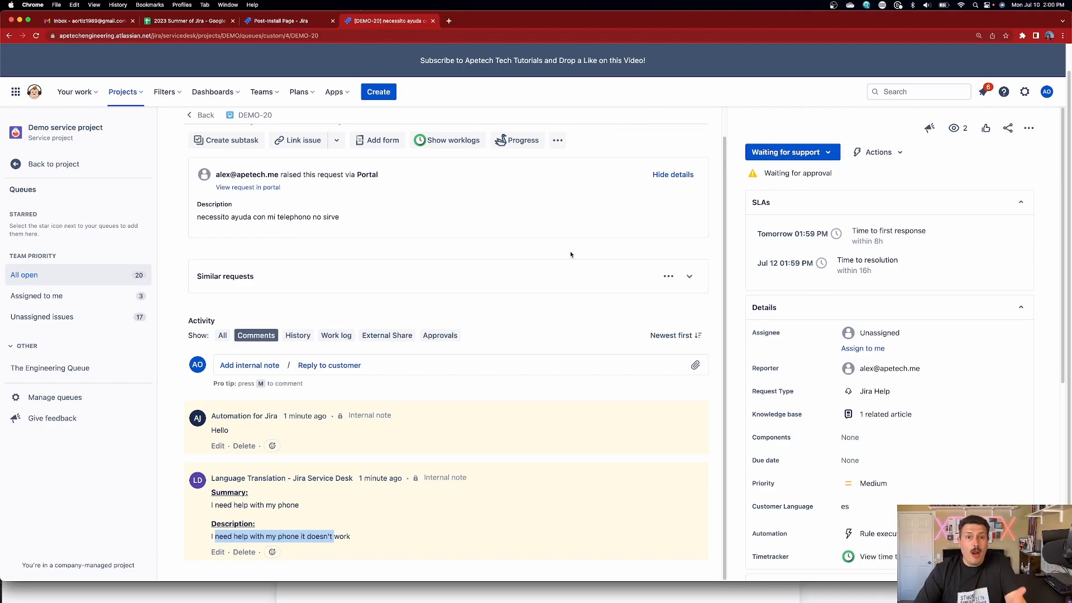
# - Save an internal note reading "#translate" followed on a new line by "Try it again, it should work now."
pyautogui.click(267, 369)
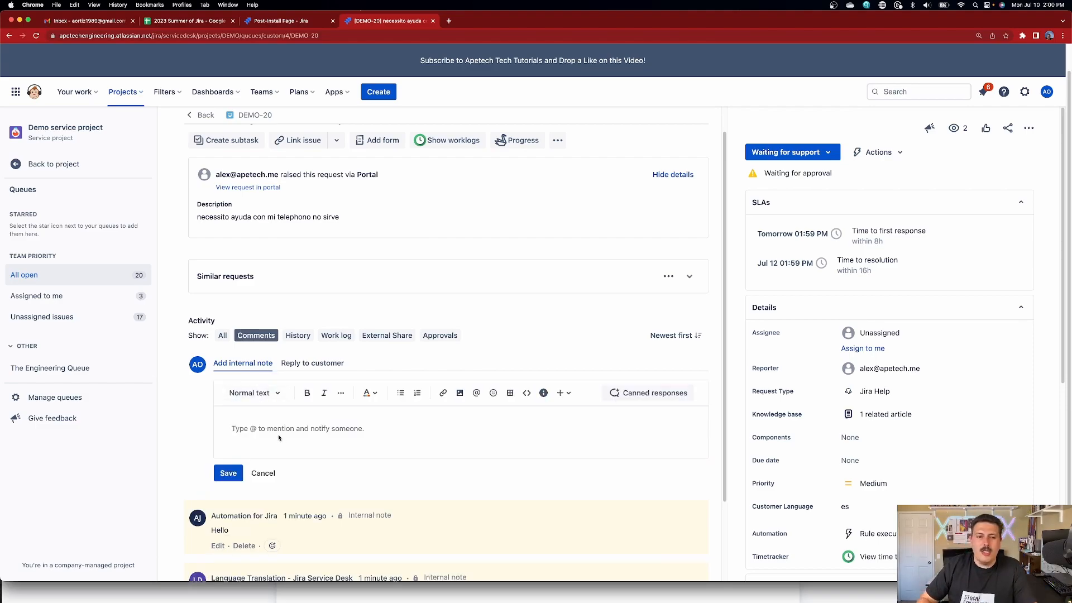
pyautogui.write('#translate')
pyautogui.press('Return')
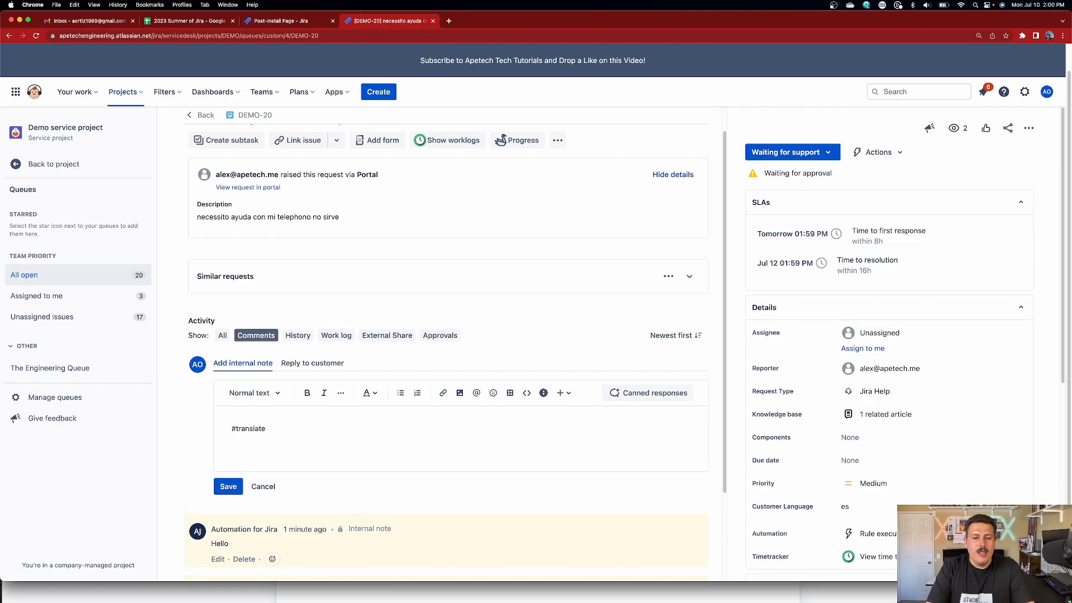
pyautogui.write('Try it')
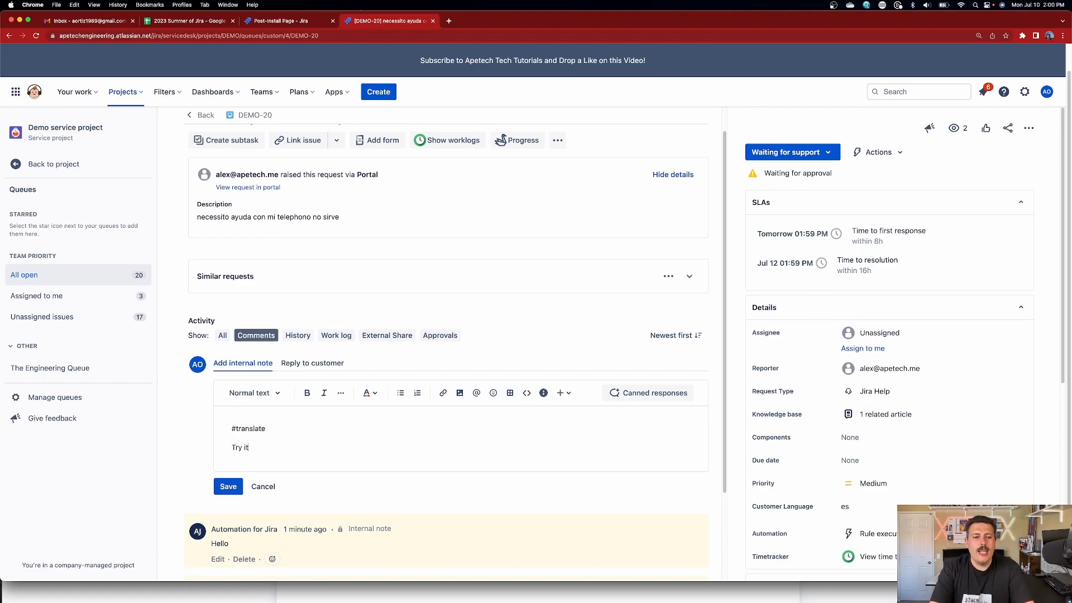
pyautogui.write(' again, it shou')
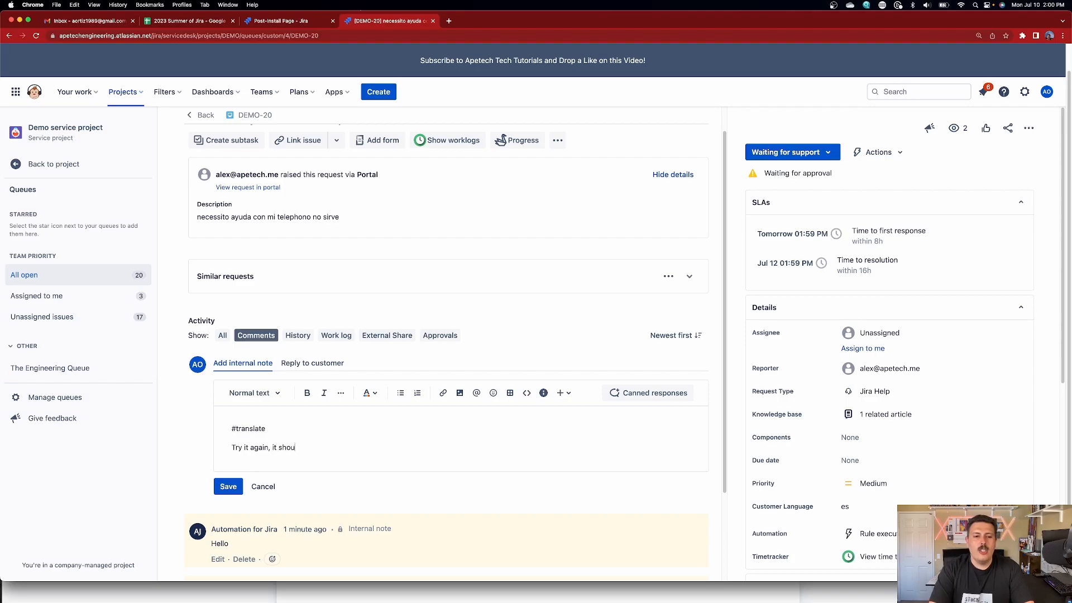
pyautogui.write('ld work now.')
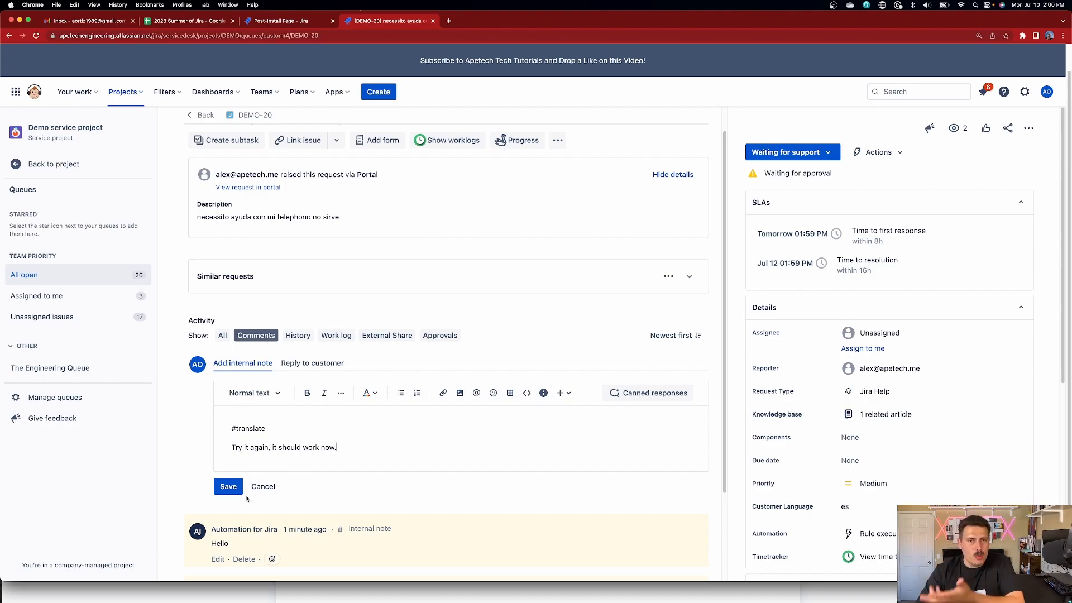
pyautogui.click(226, 487)
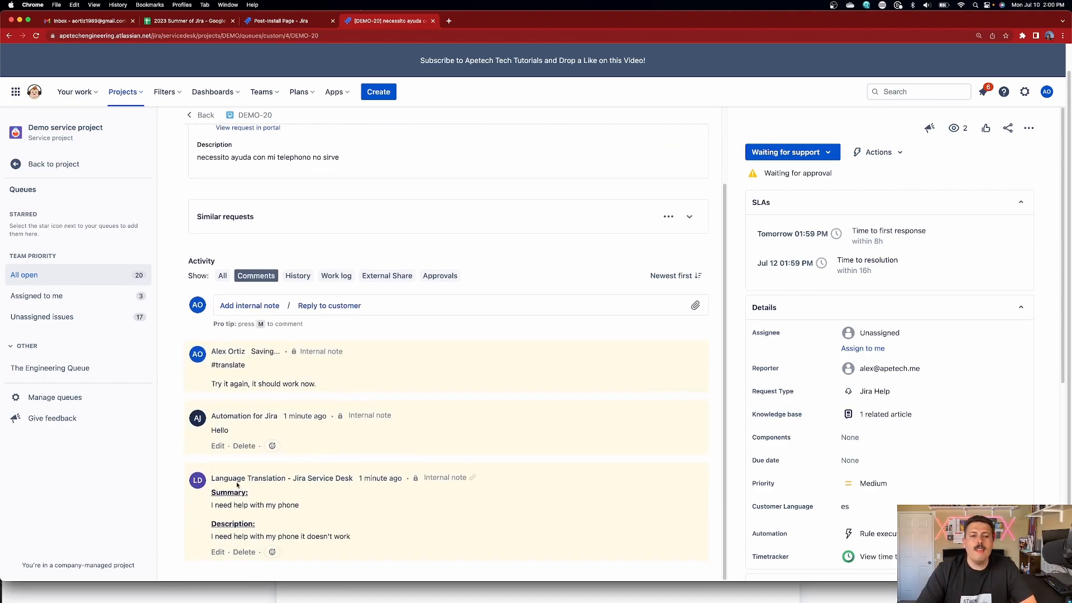
# - Reload the request and examine the translated reply in its comments
pyautogui.scroll(-2, 233, 364)
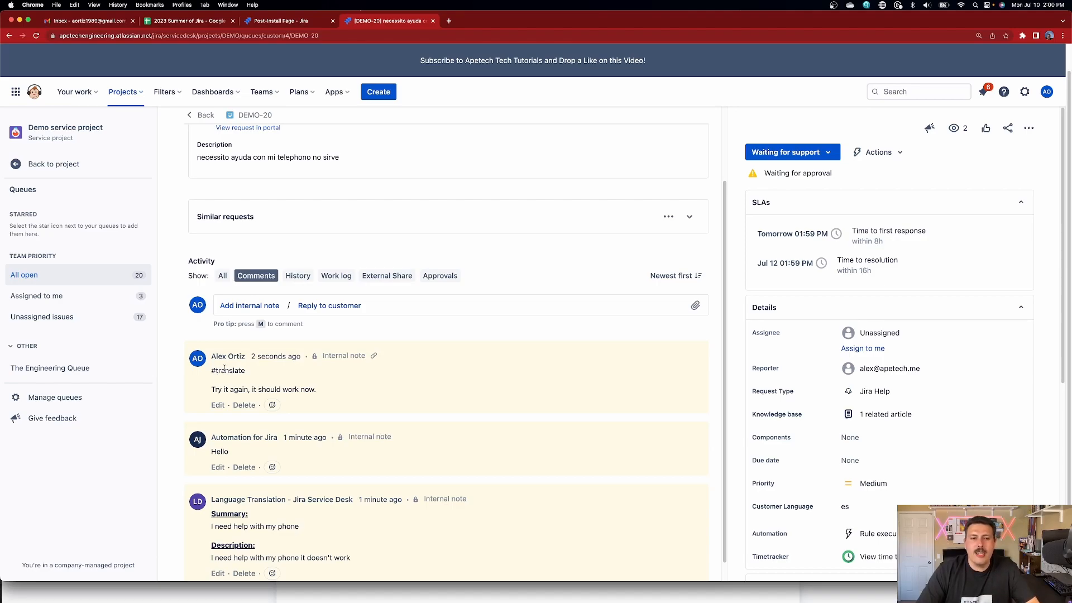
pyautogui.click(36, 36)
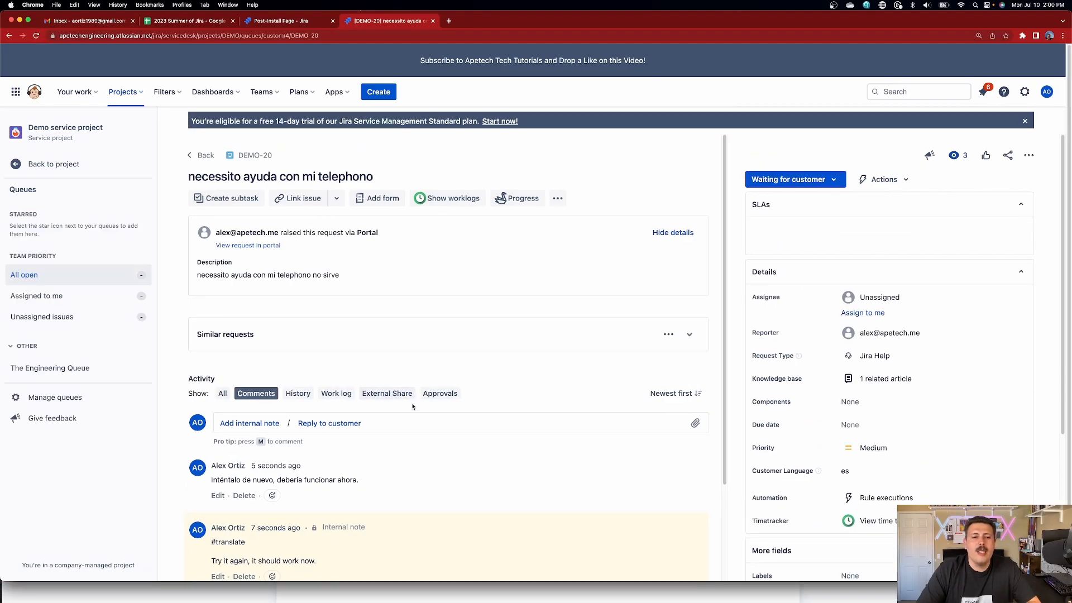
pyautogui.moveTo(217, 480); pyautogui.dragTo(356, 478)
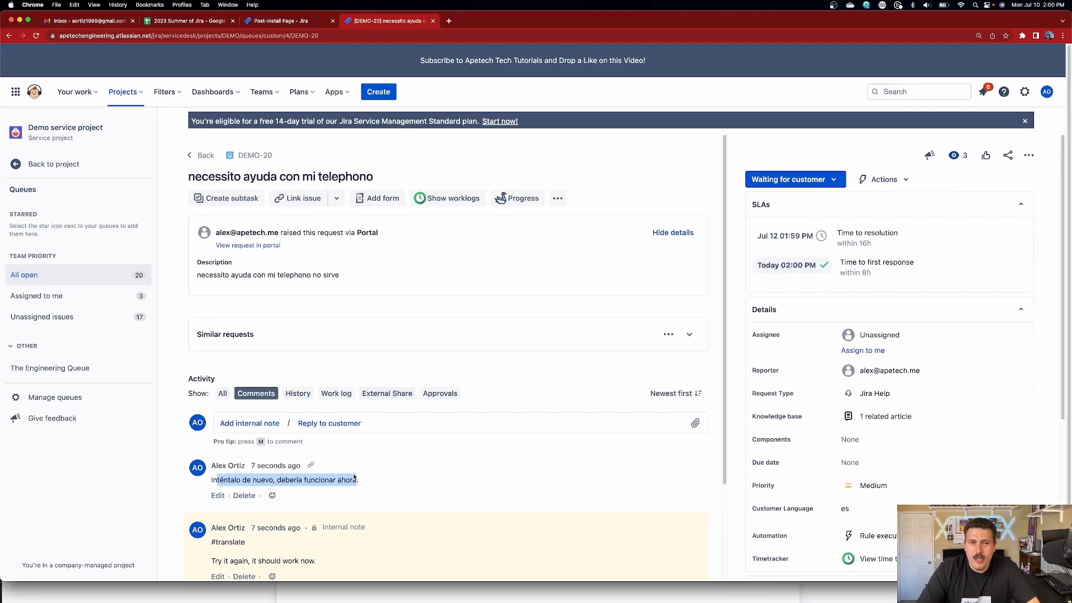
pyautogui.click(354, 478)
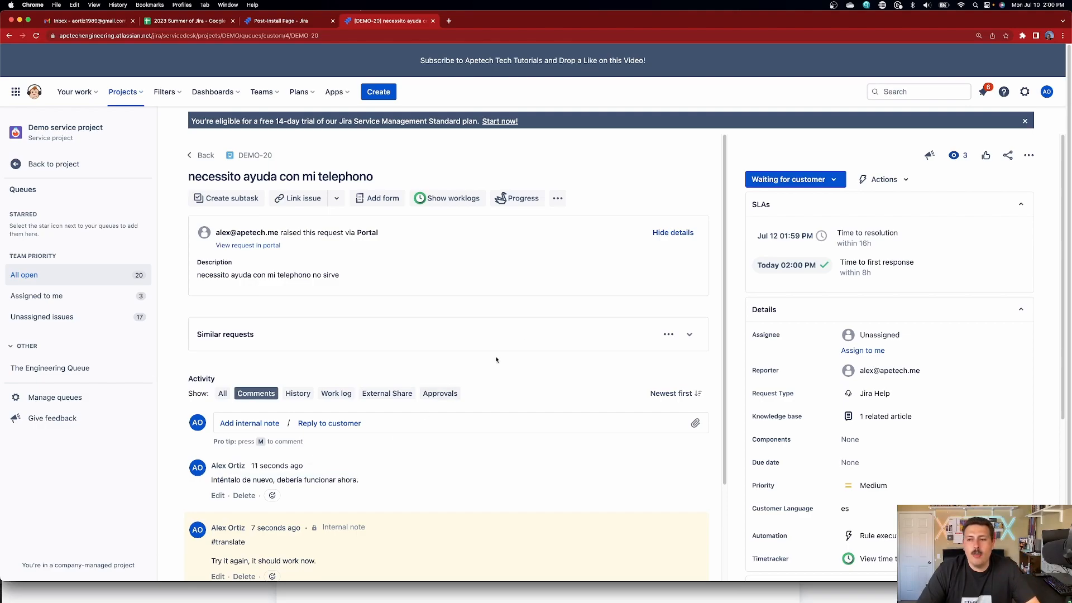
# - Switch to the customer's incognito portal window, refresh the request and read the reply shown in its activity
pyautogui.hotkey('ctrl', 'Up')
pyautogui.click(416, 238)
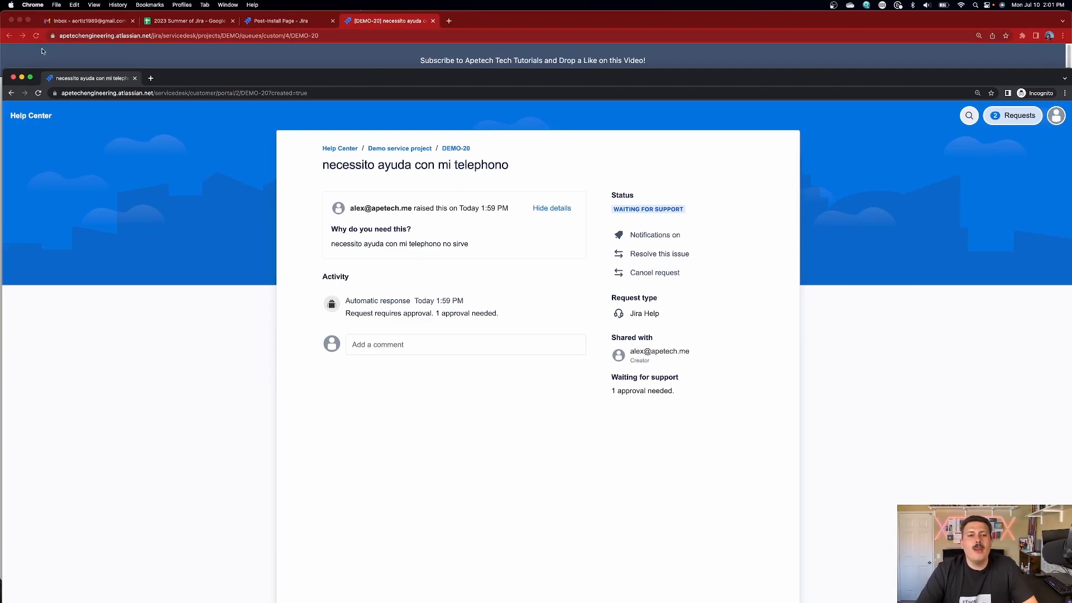
pyautogui.click(38, 92)
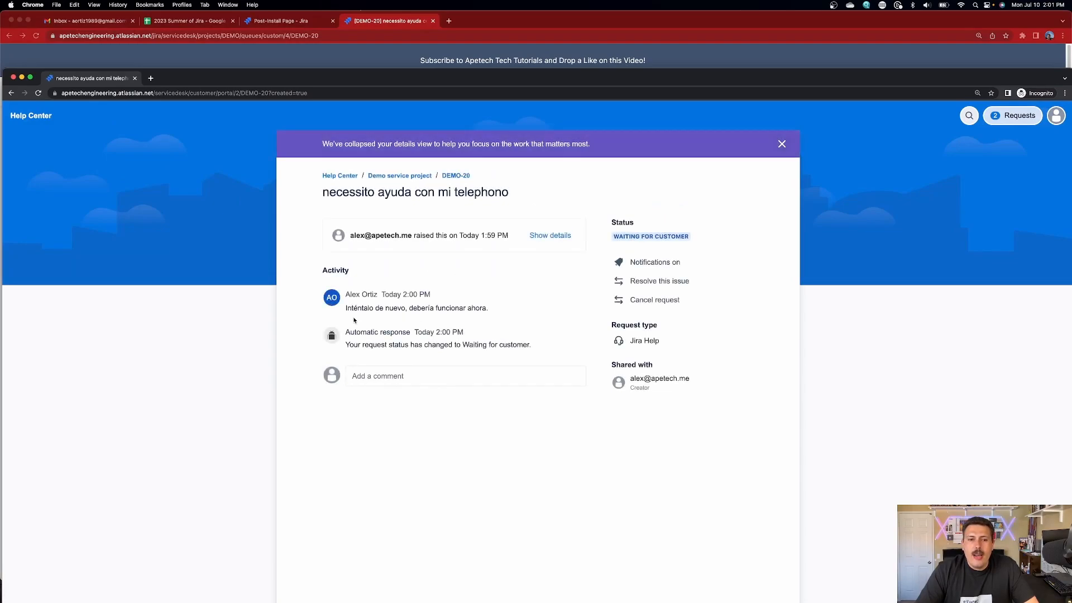
pyautogui.moveTo(345, 308); pyautogui.dragTo(455, 311)
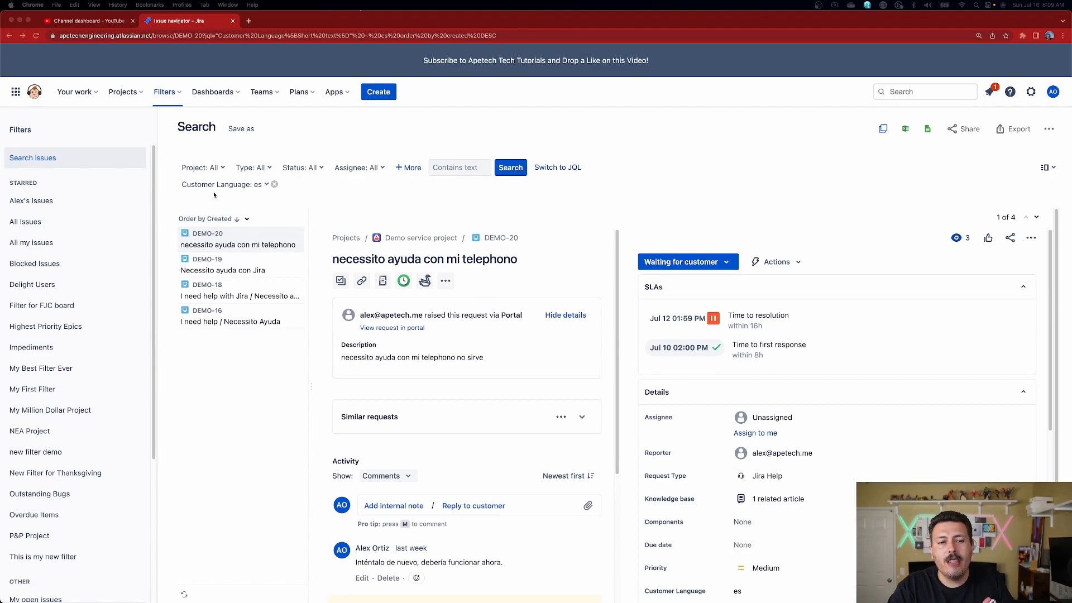
# - Open the save dialog for the Customer Language search filter and dismiss it without saving
pyautogui.click(244, 129)
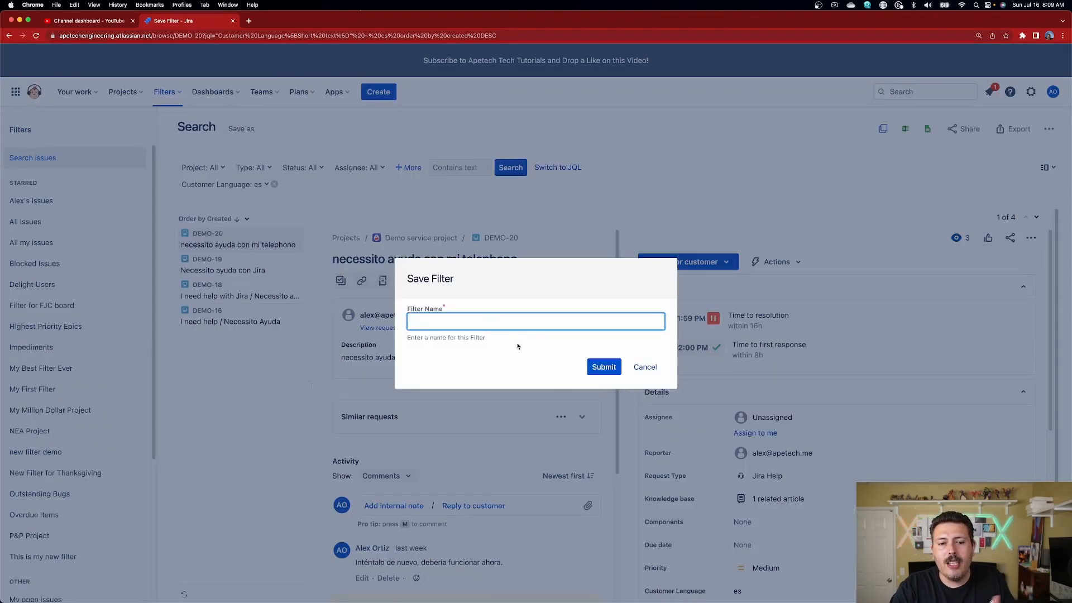
pyautogui.click(643, 368)
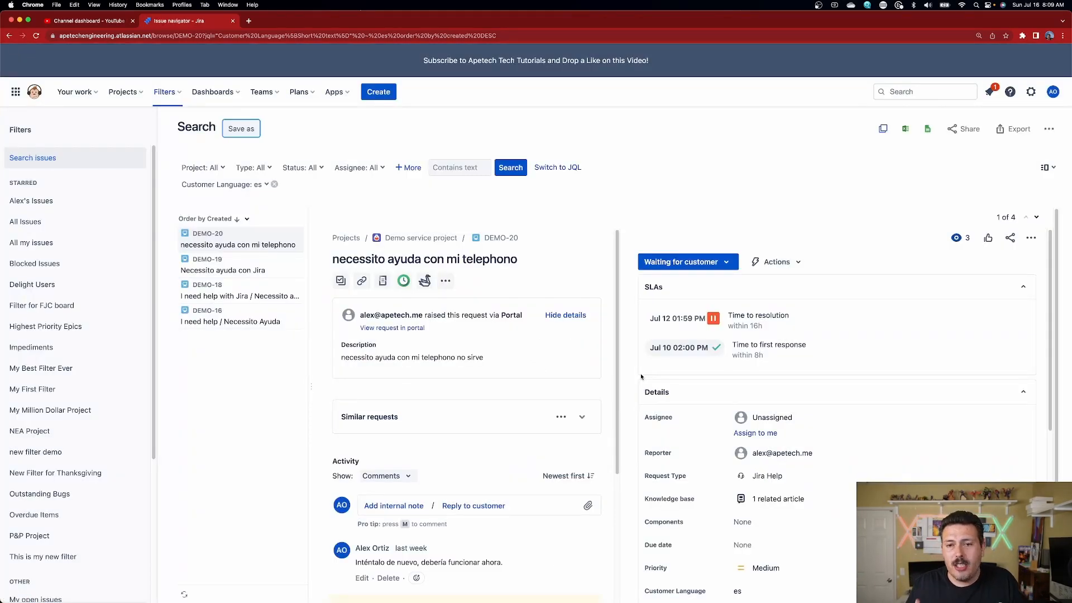